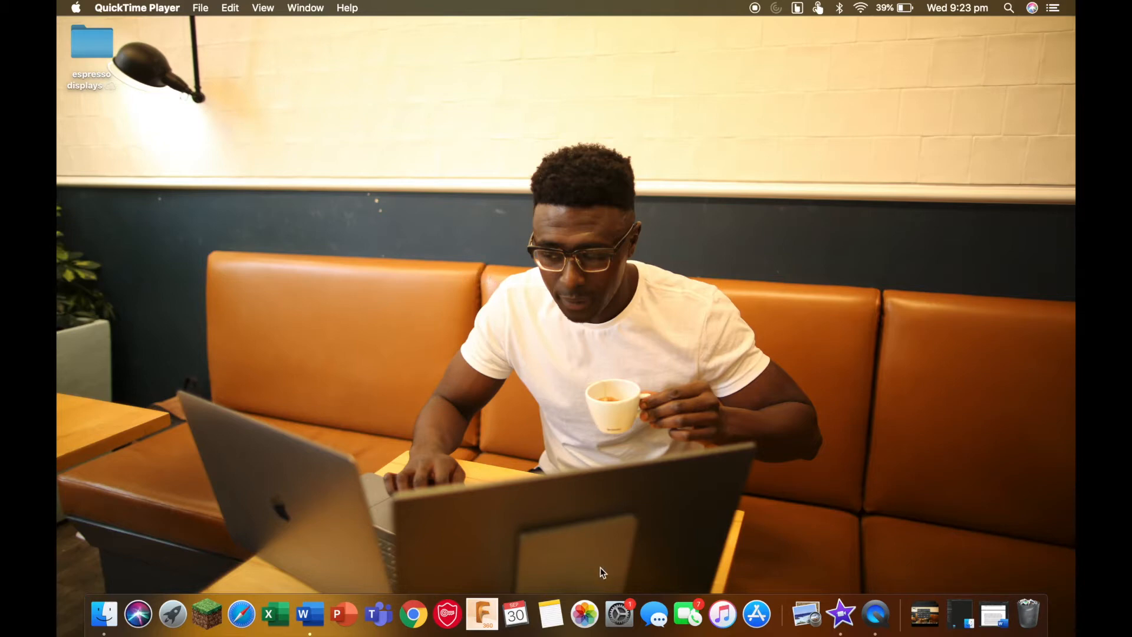
Step: Open the Displays arrangement settings and reposition the built-in display, the one carrying the menu bar, relative to the larger external display
click(616, 613)
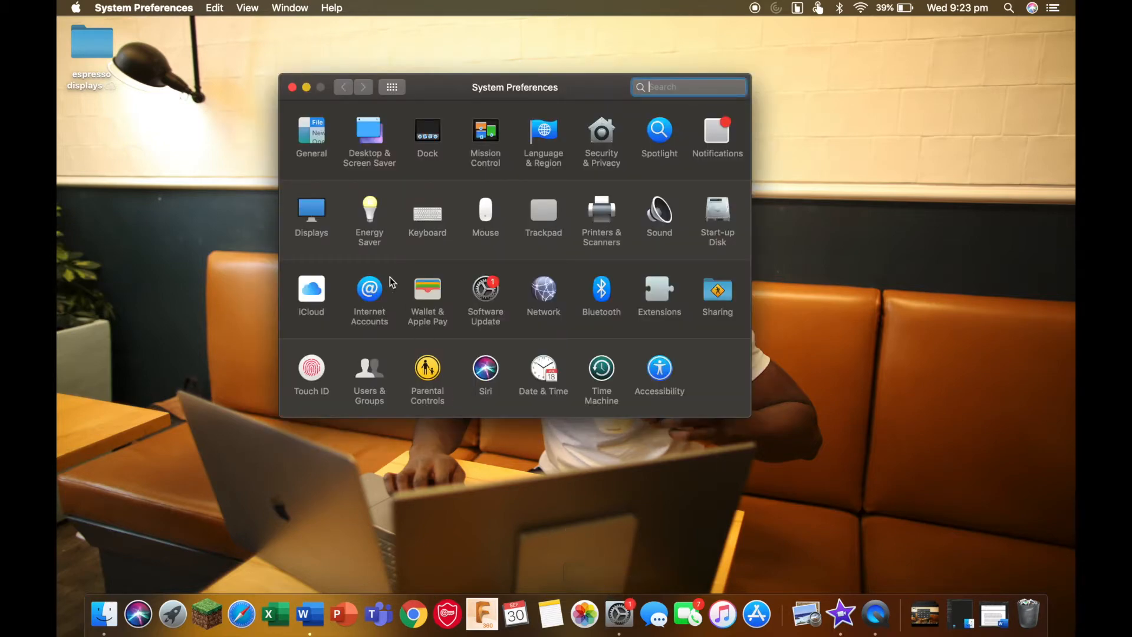
click(317, 216)
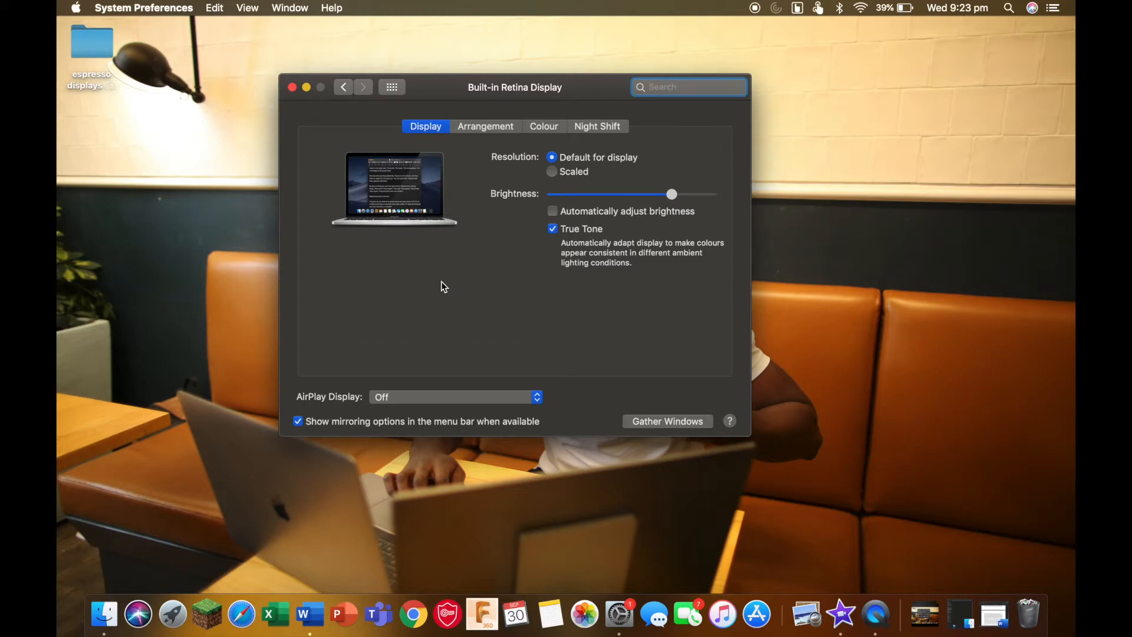
click(471, 129)
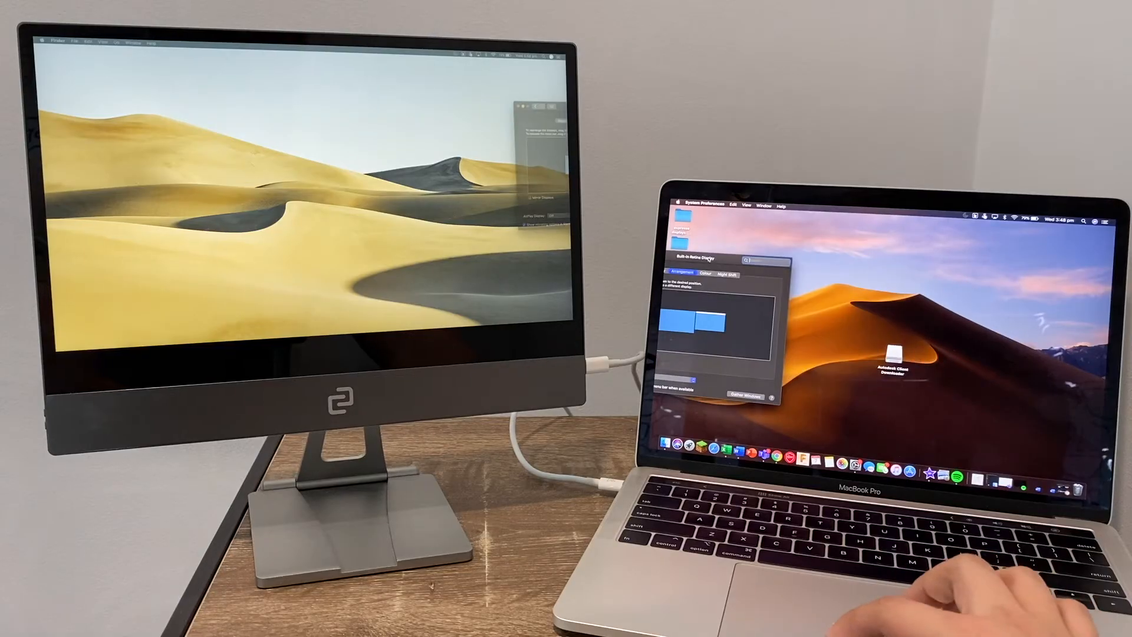
drag(485, 143, 475, 144)
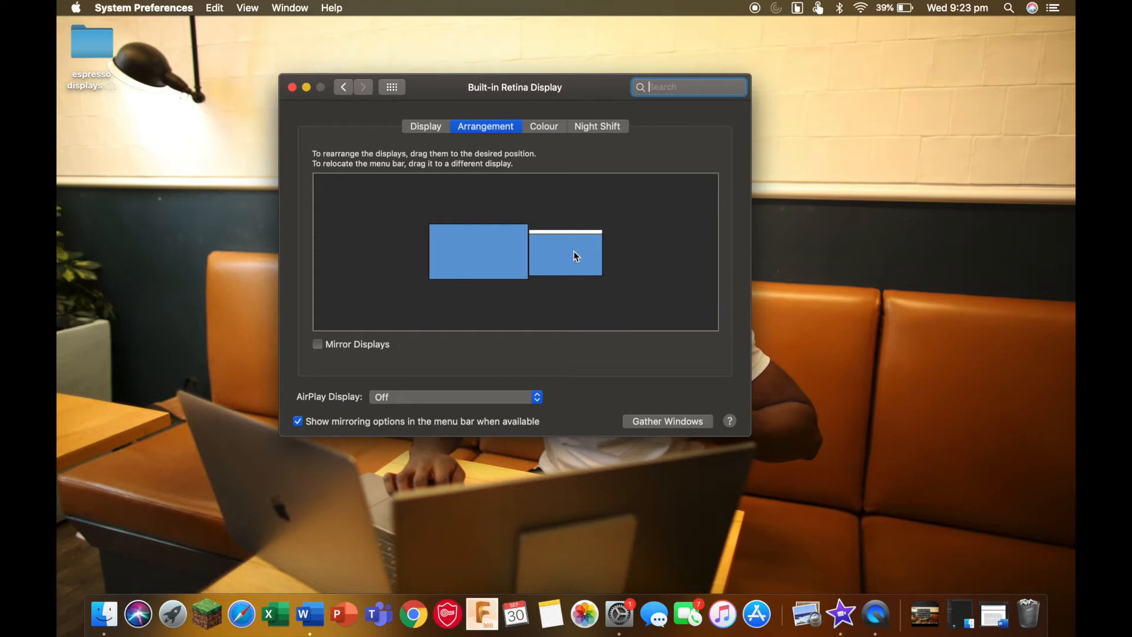
click(574, 251)
drag(574, 251, 638, 267)
Step: Assign the espresso 15 colour profile from the unfiltered profile list to the built-in display, and view the Night Shift settings
click(543, 127)
click(381, 206)
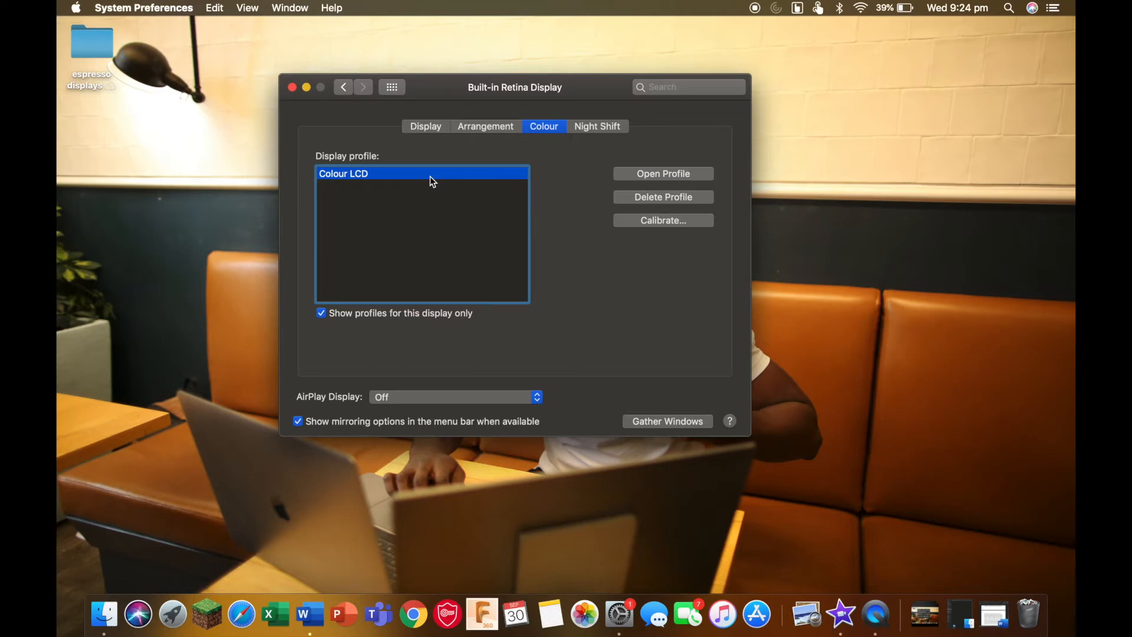
click(321, 313)
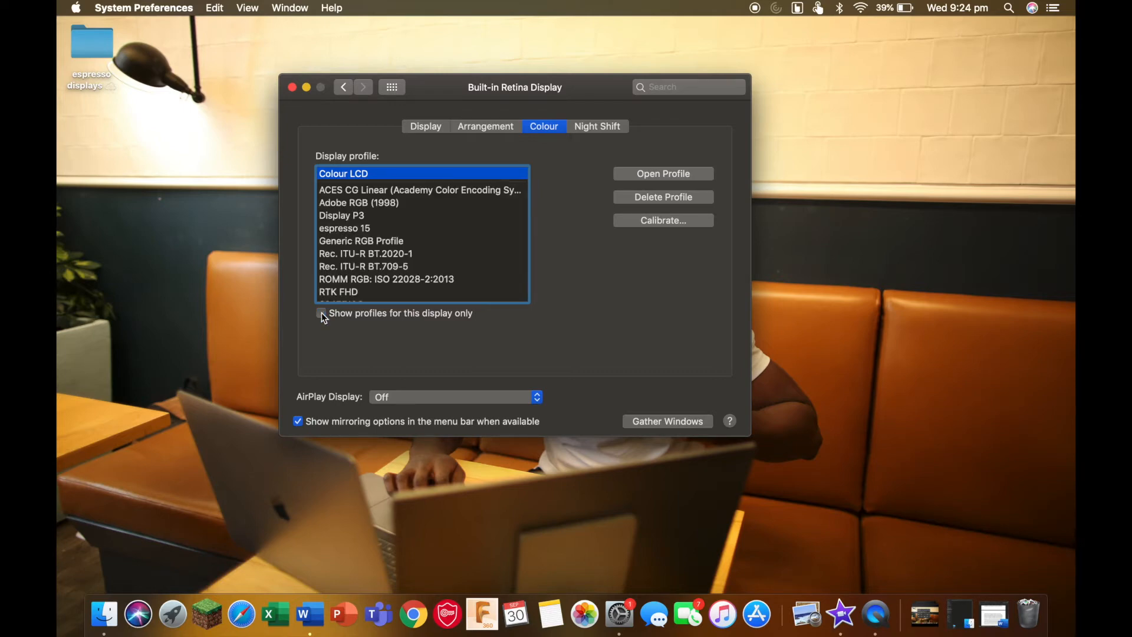
scroll(380, 235, down, 2)
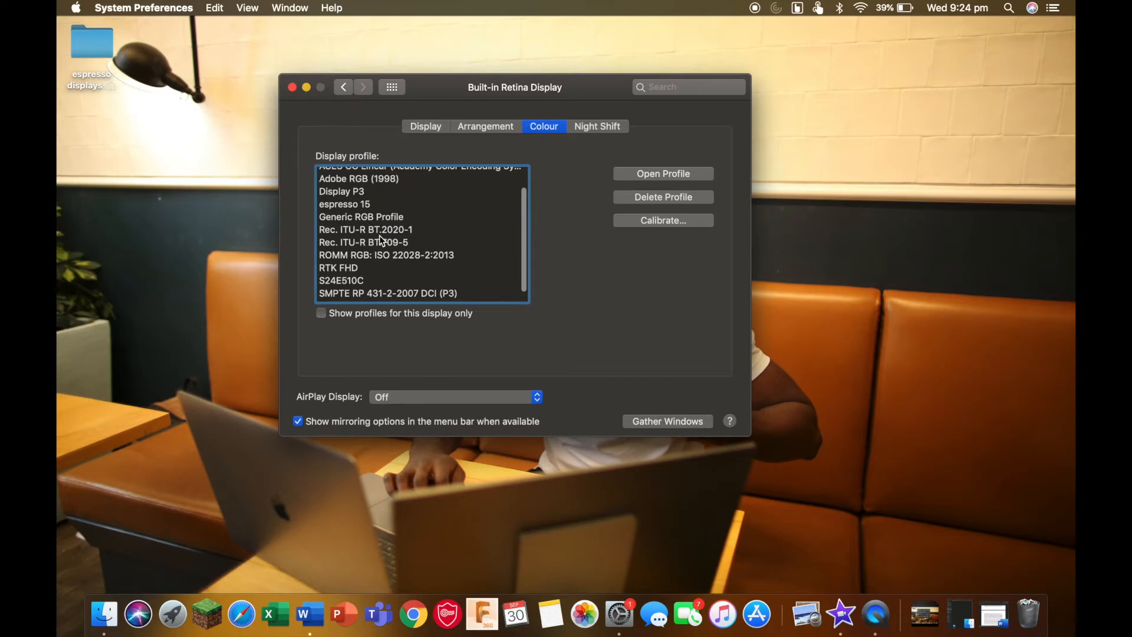
scroll(380, 235, up, 2)
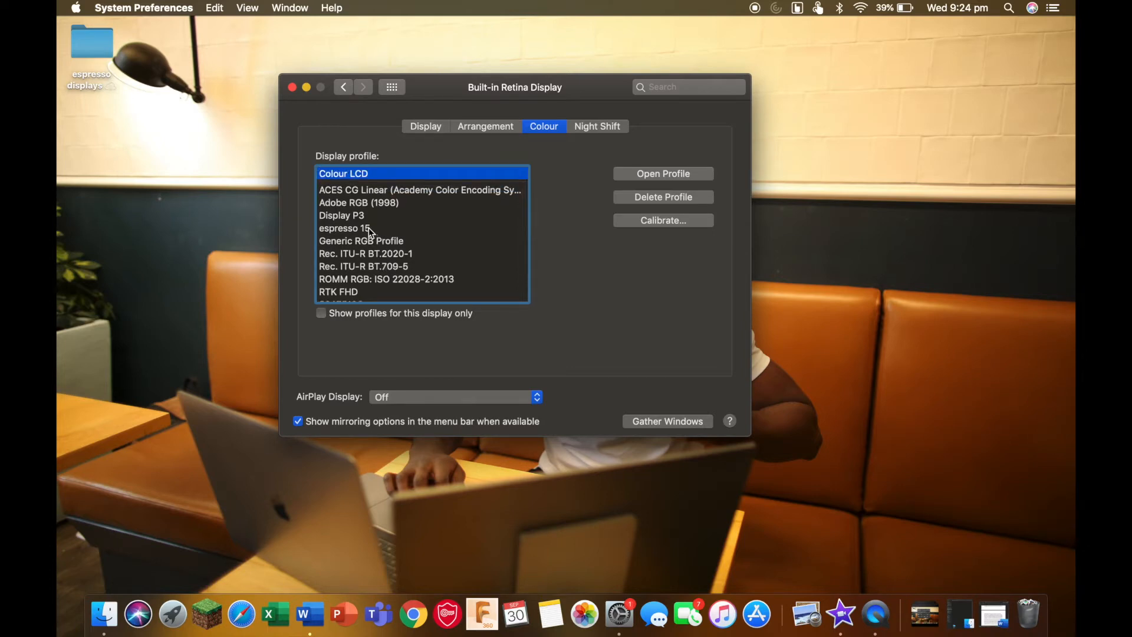
click(370, 230)
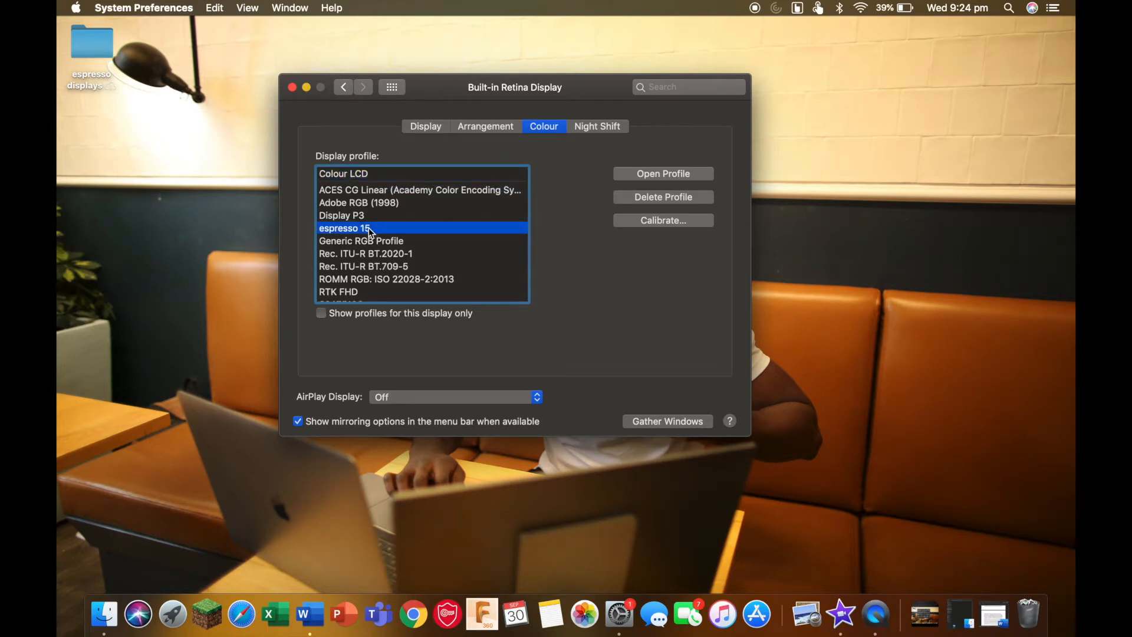
scroll(387, 238, down, 3)
scroll(386, 239, up, 3)
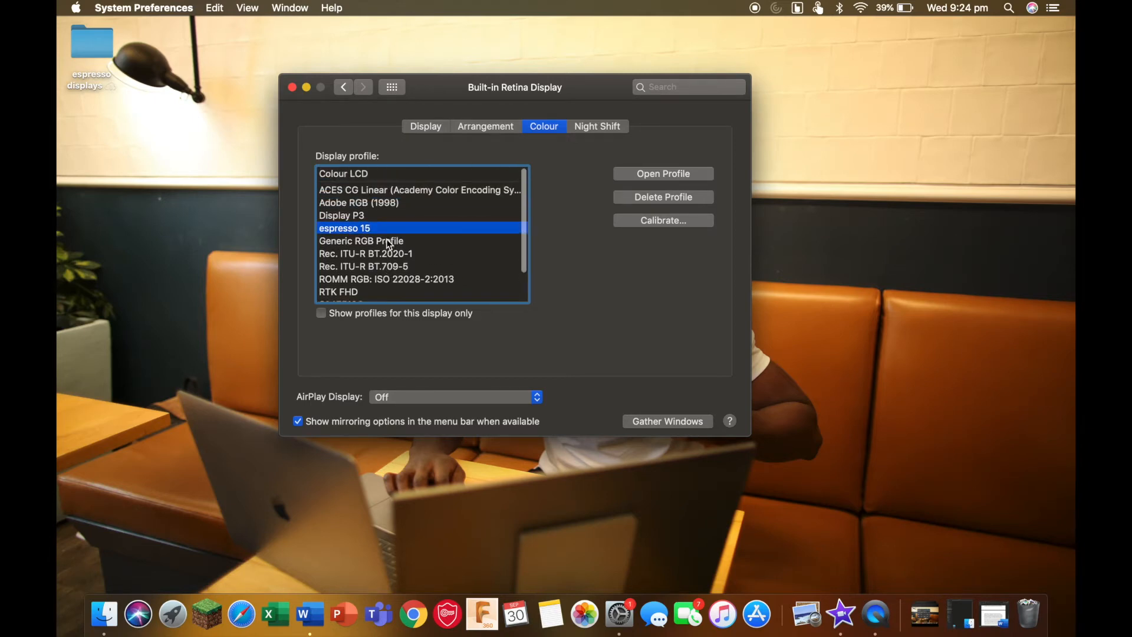
click(591, 129)
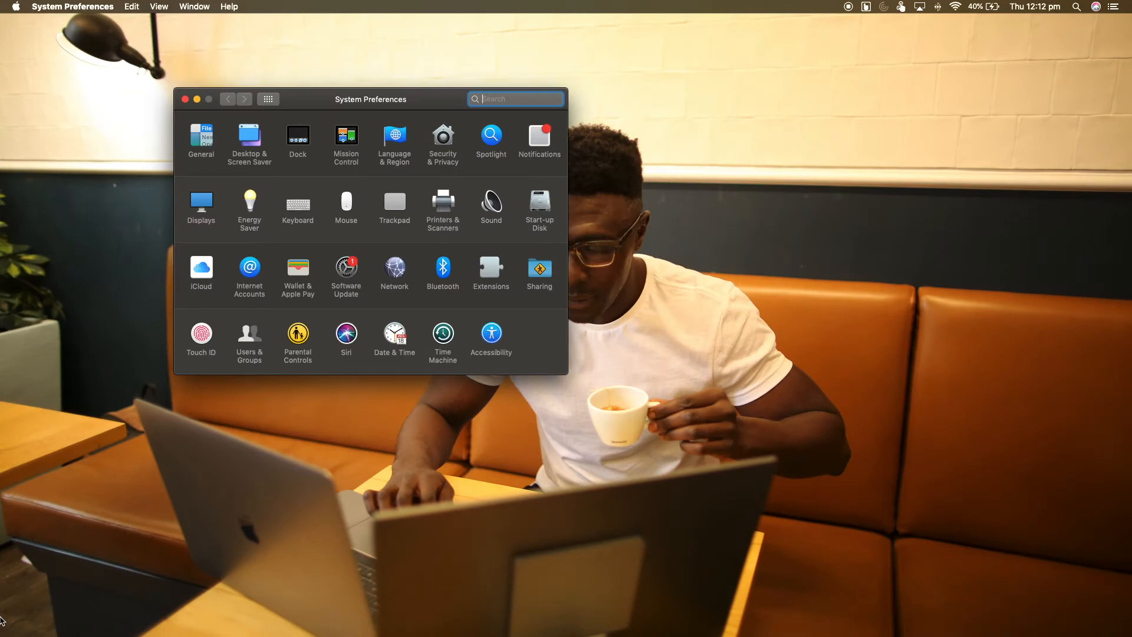
Step: Open the Displays settings and view the rotation options for the espresso 13 display
click(201, 202)
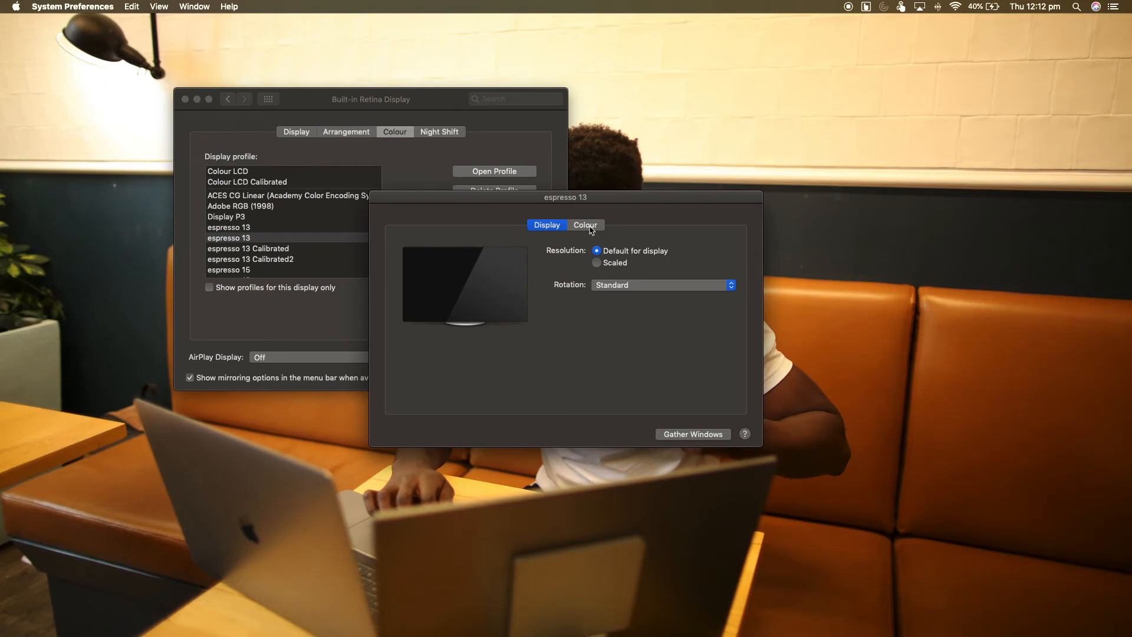
click(604, 286)
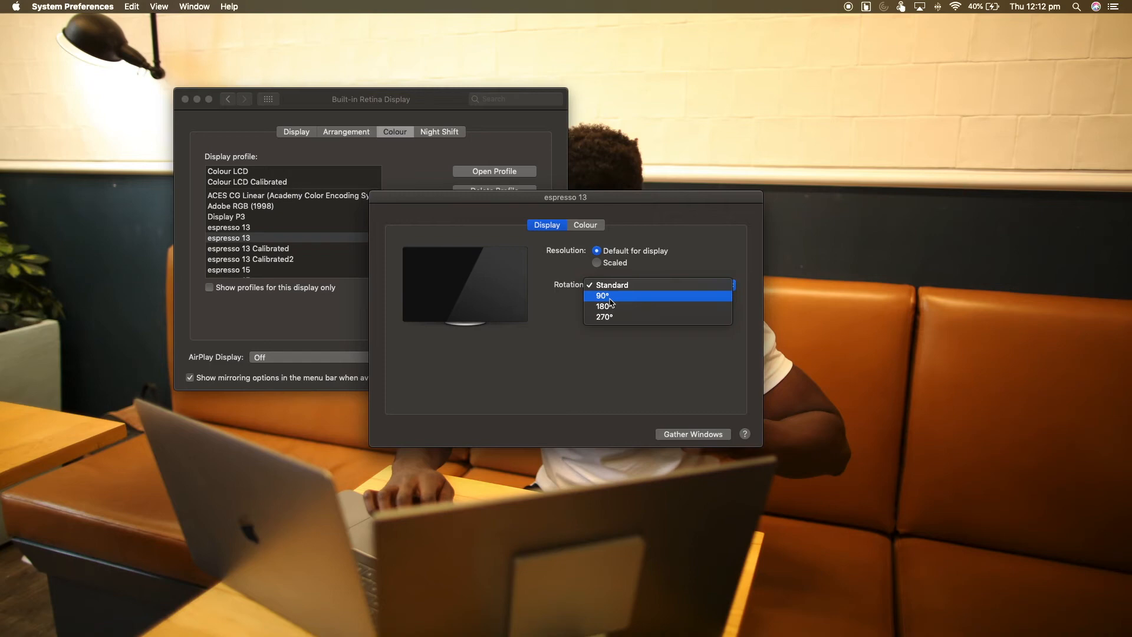
click(664, 271)
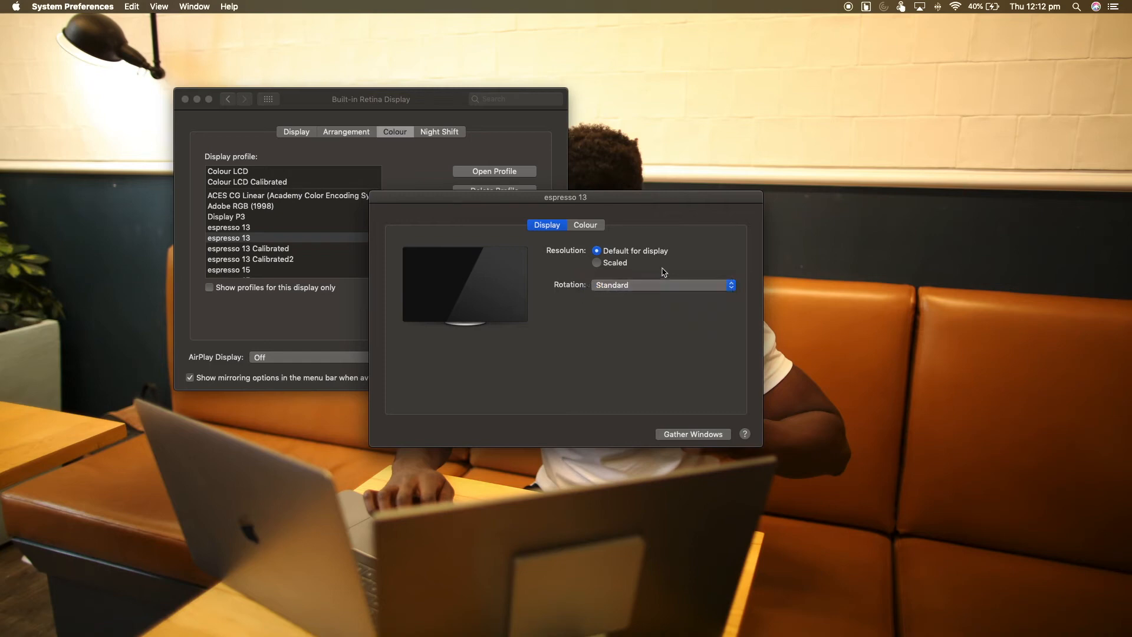
Step: Select the espresso 13 colour profile as the base and start its calibration, advancing to the target white point
click(594, 227)
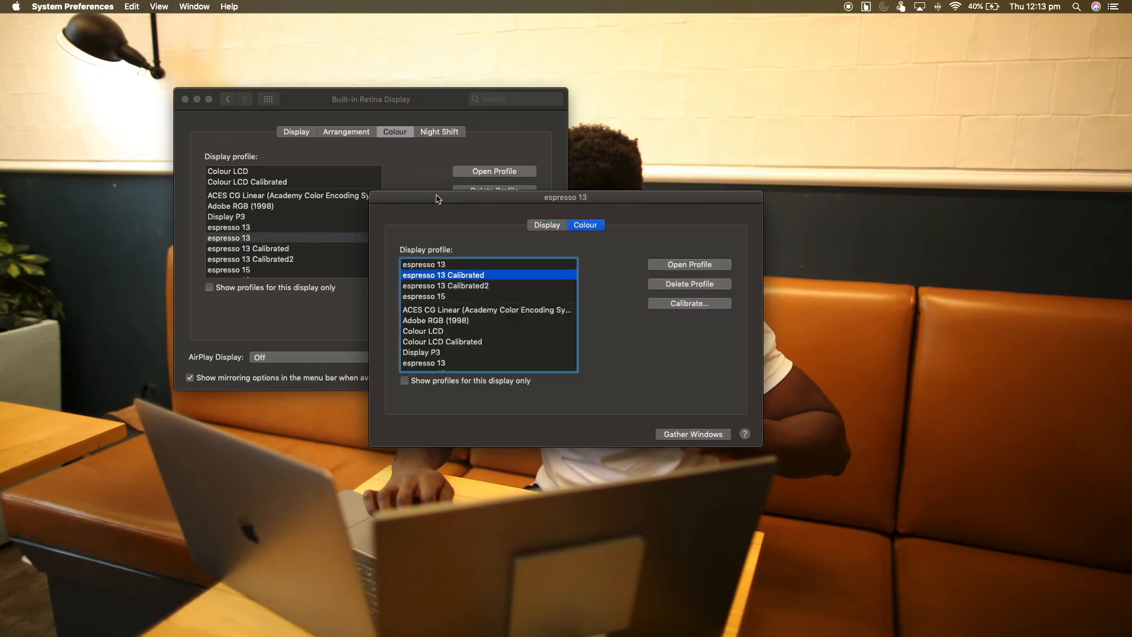
click(415, 266)
click(686, 304)
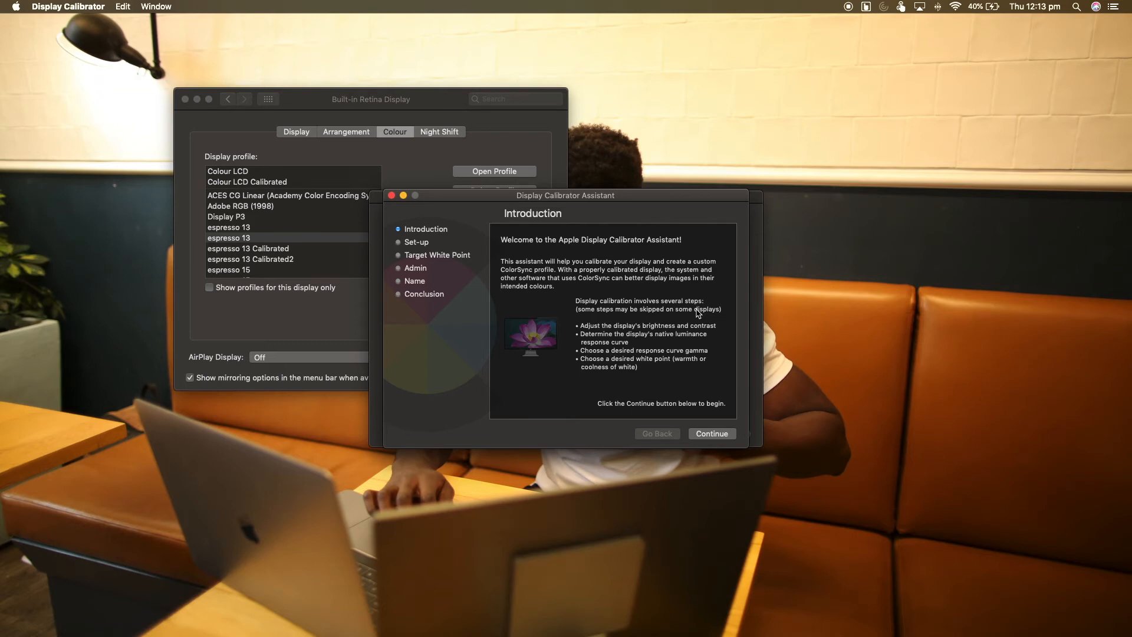
click(701, 438)
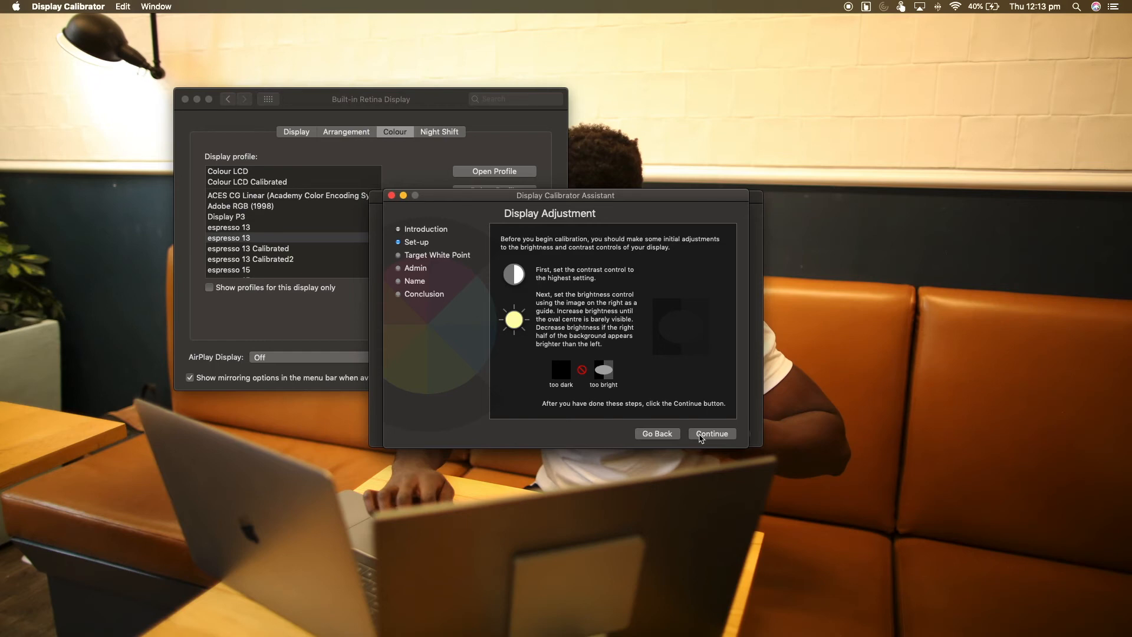
click(701, 436)
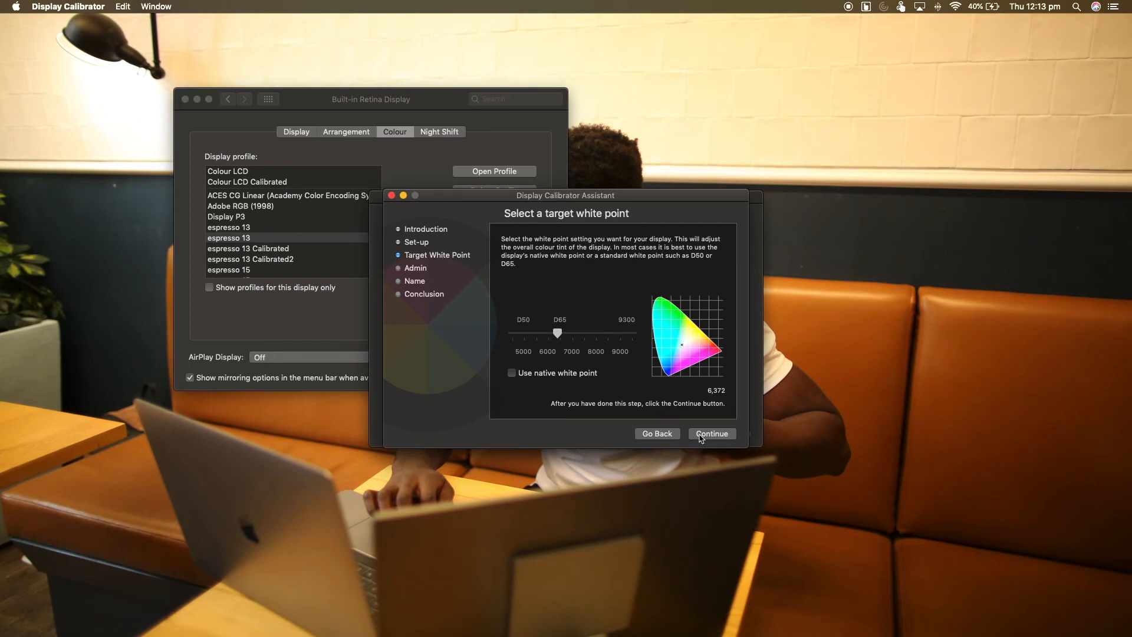
Step: Try the native white point option, turn it off again, and set the target white point to D65
click(512, 372)
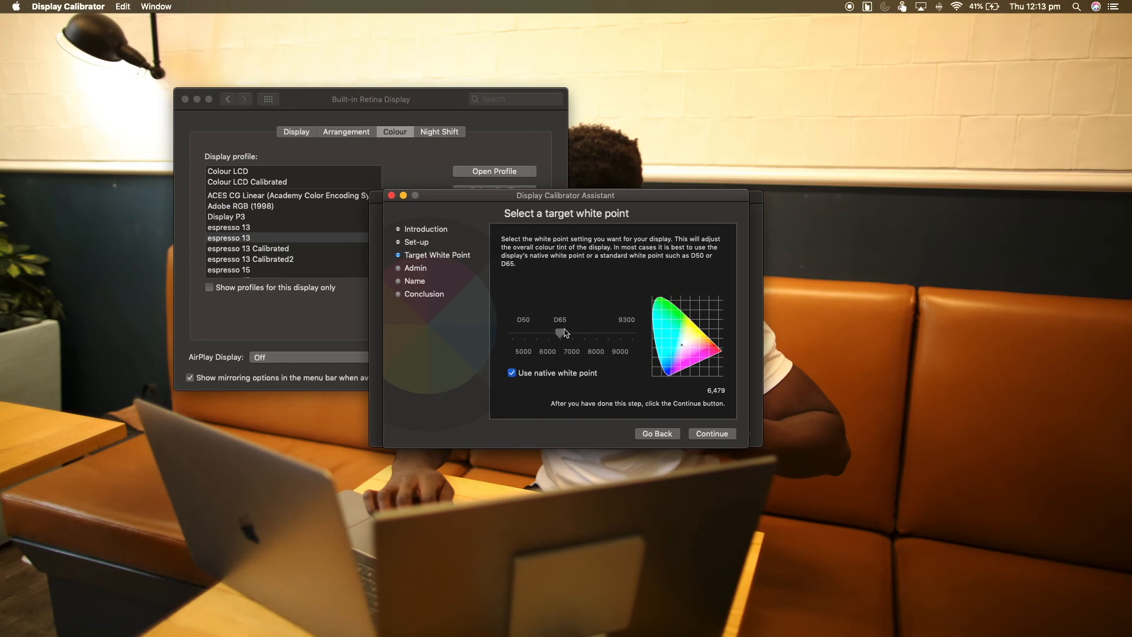
click(512, 373)
mouse_move(561, 337)
mouse_down()
mouse_move(634, 340)
mouse_move(511, 341)
mouse_move(562, 340)
mouse_up()
click(715, 434)
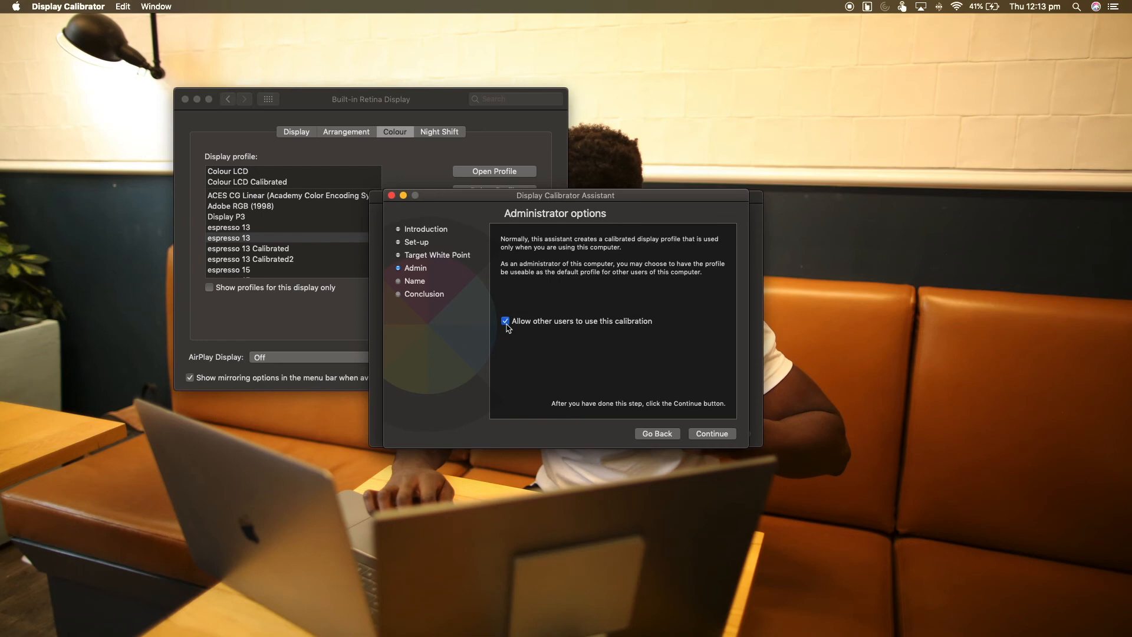
Step: Keep the calibration available to other users and name the new profile espresso 13 Calibrated3
click(706, 435)
click(605, 261)
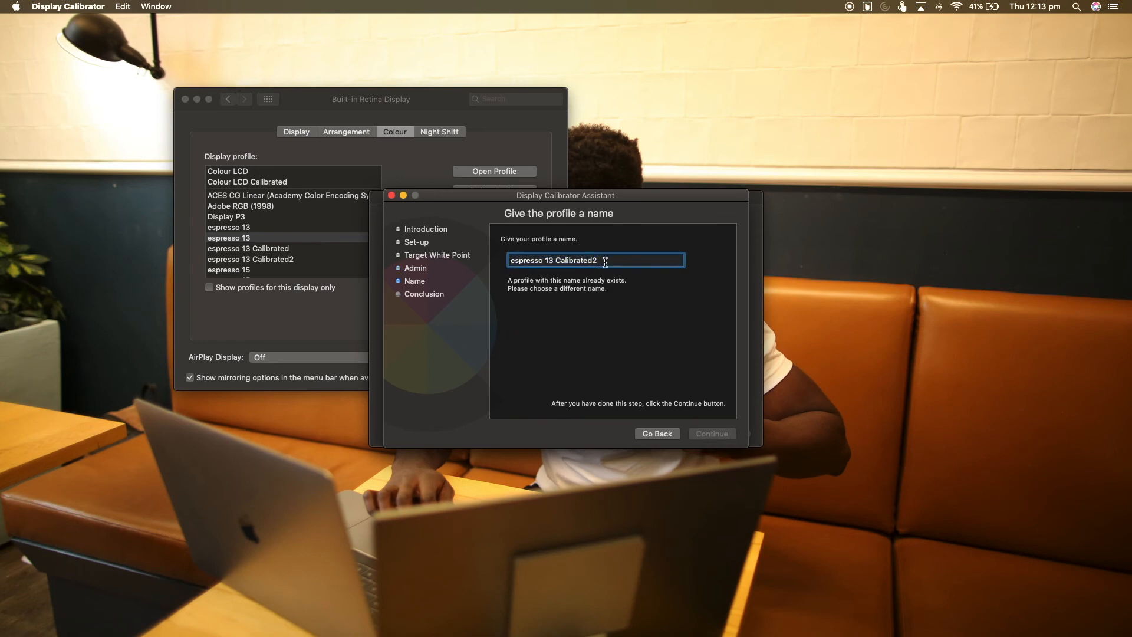
key(BackSpace)
text(3)
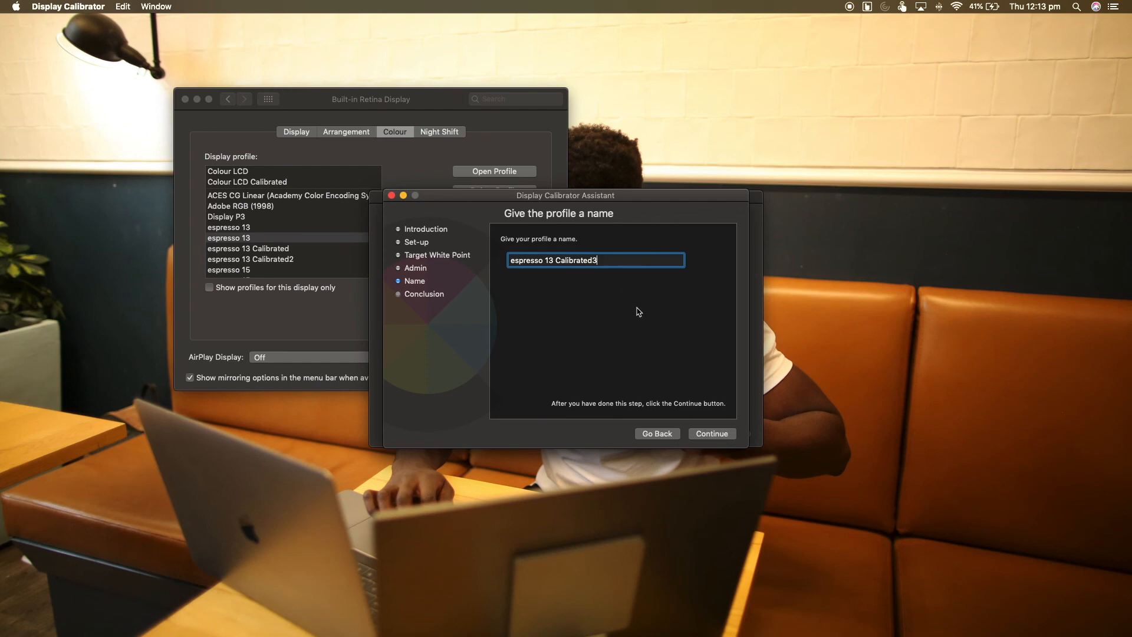
click(711, 434)
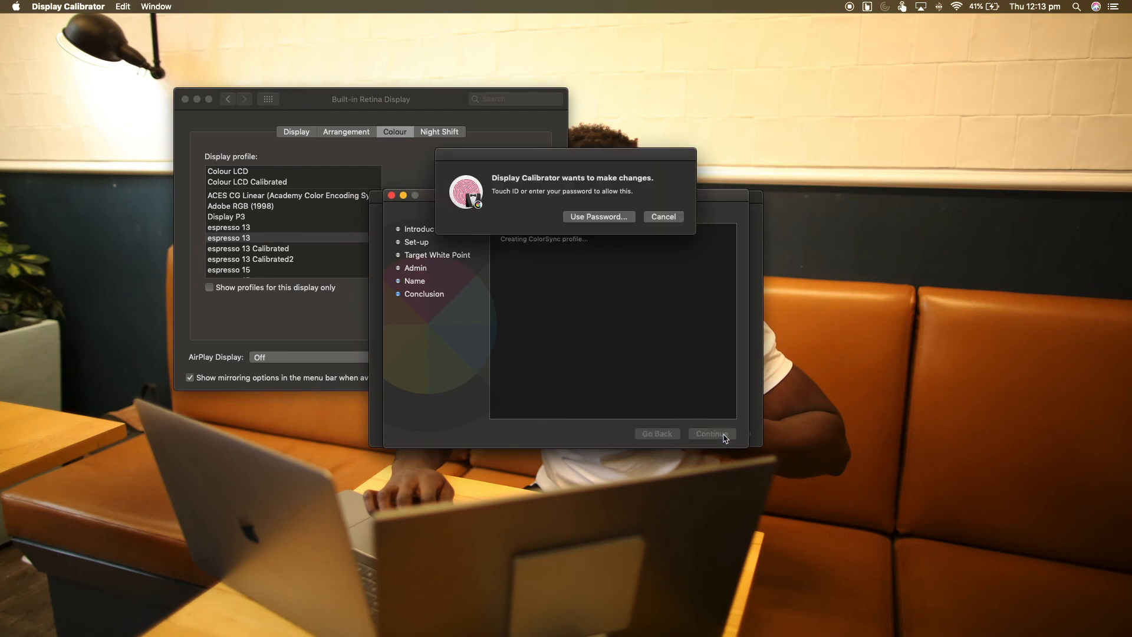
Step: Authorise the new profile with the account password, then finish the calibration and close the display preferences
click(598, 217)
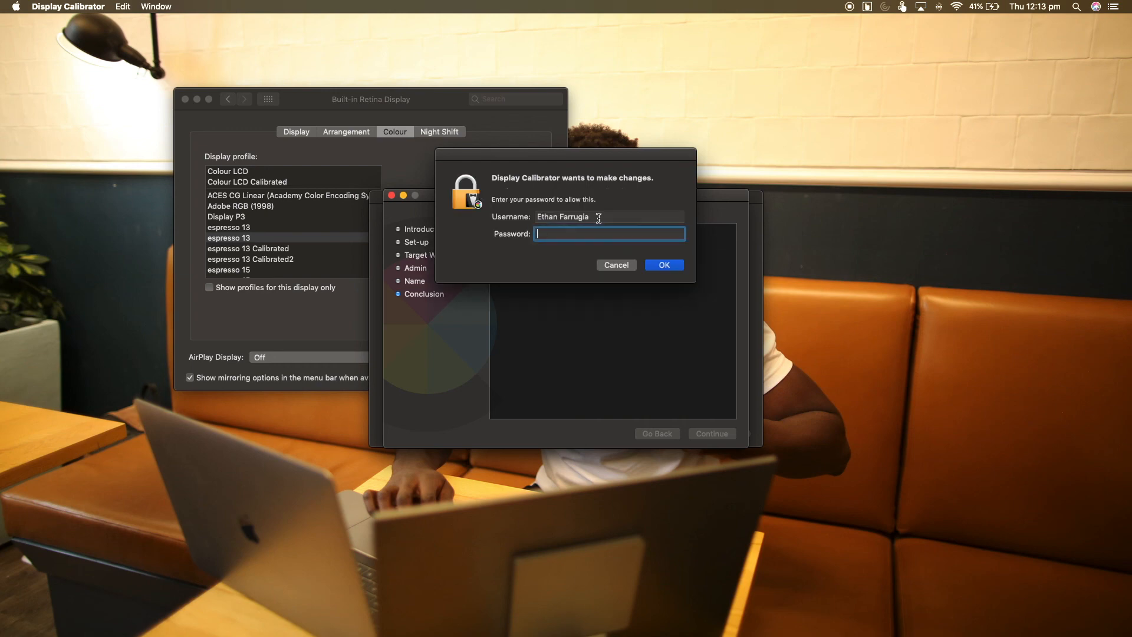
text(****)
key(Return)
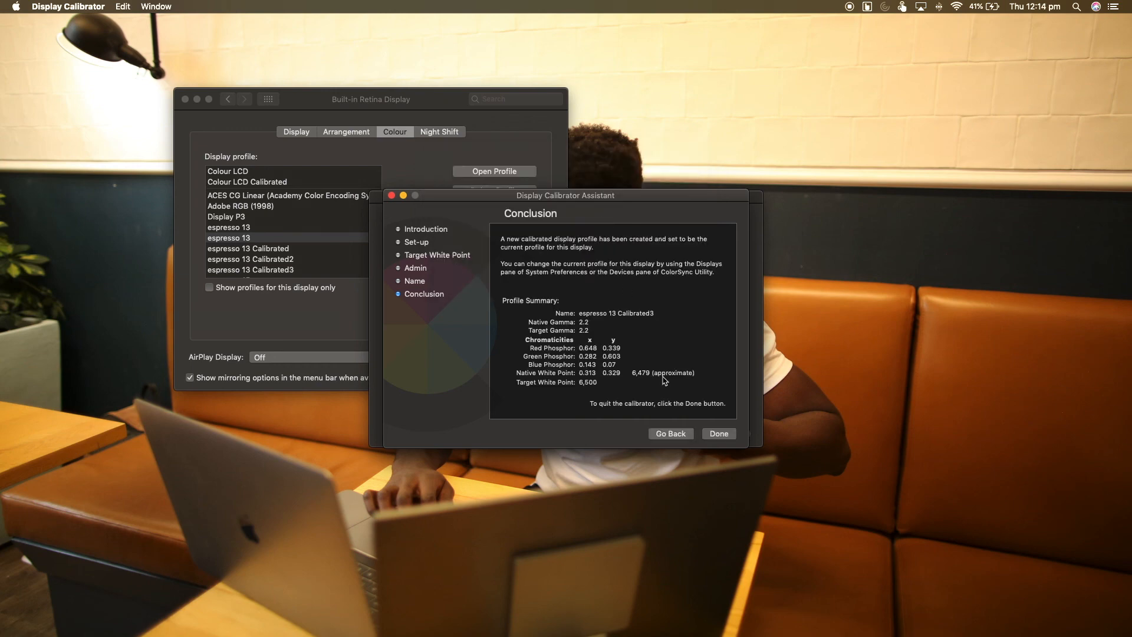
click(711, 434)
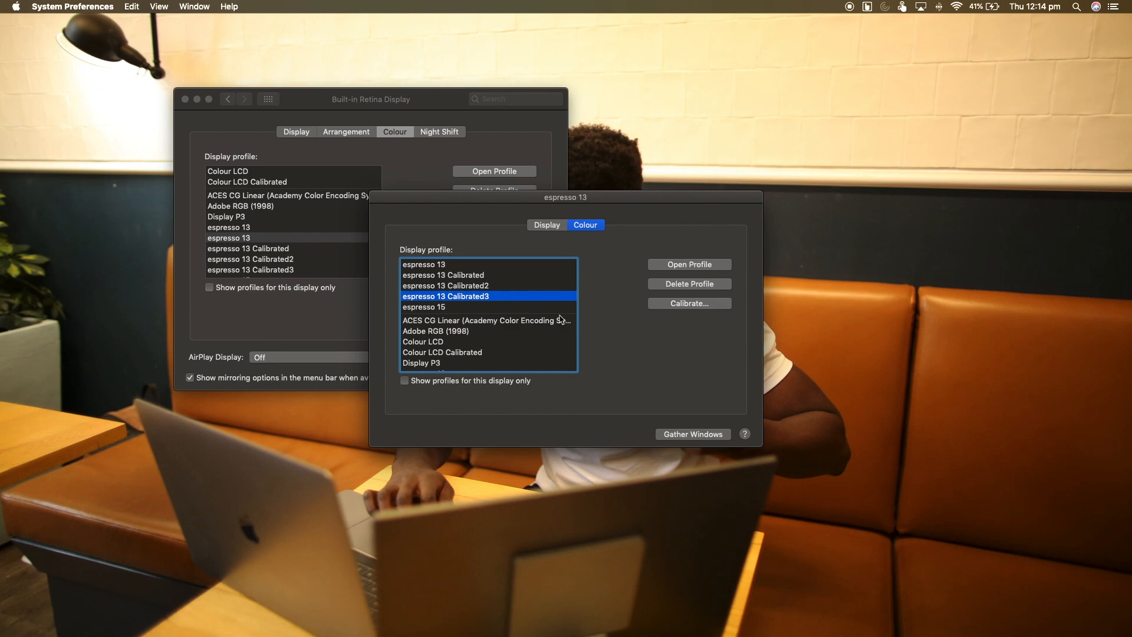
click(185, 99)
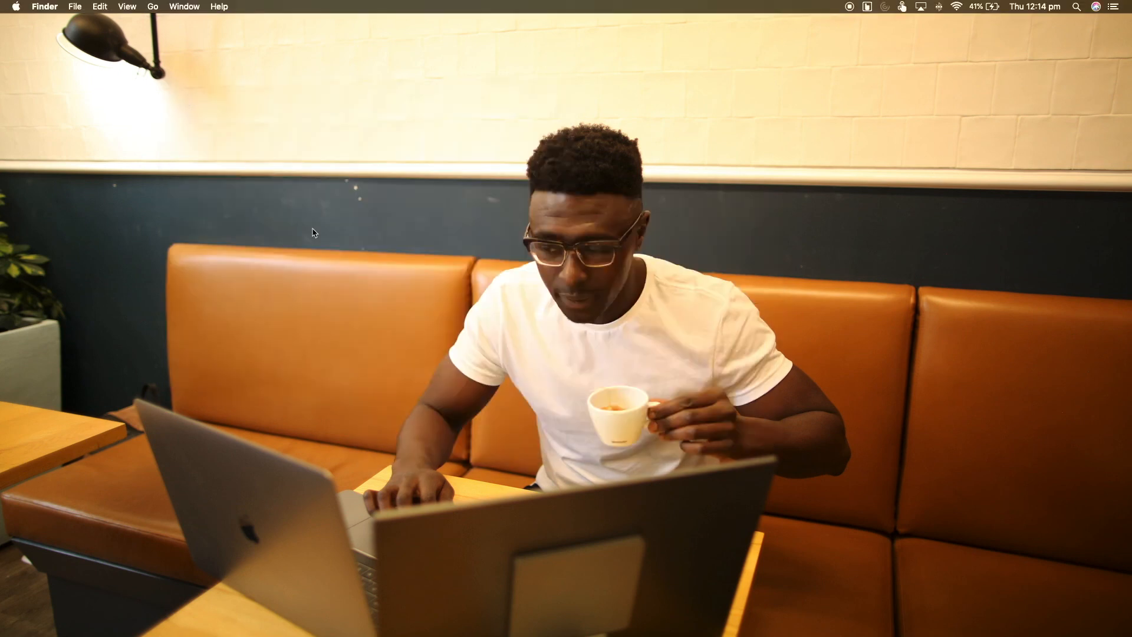